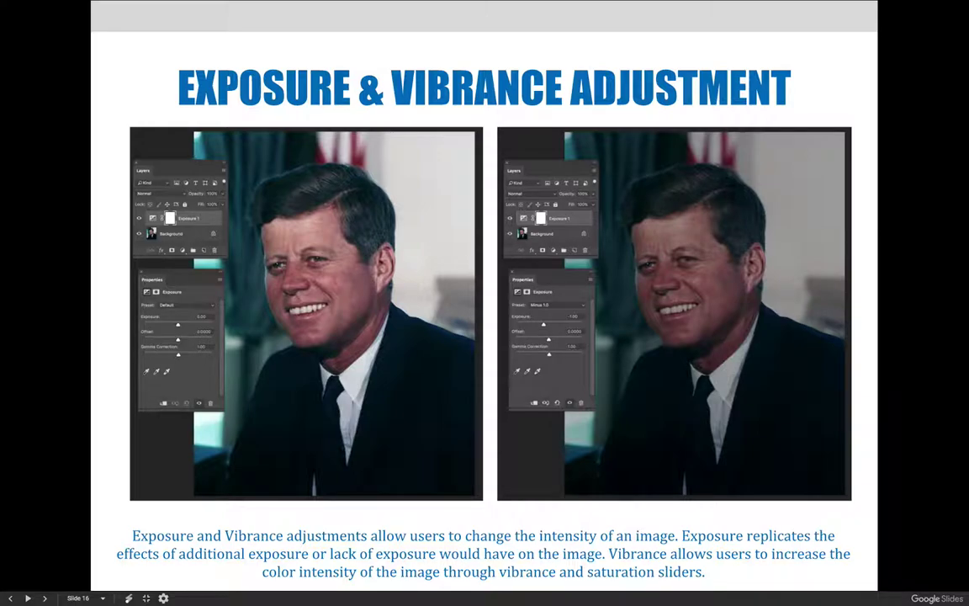
# Exit the full-screen Exposure & Vibrance Adjustment slideshow back to the course page
pyautogui.press('Escape')
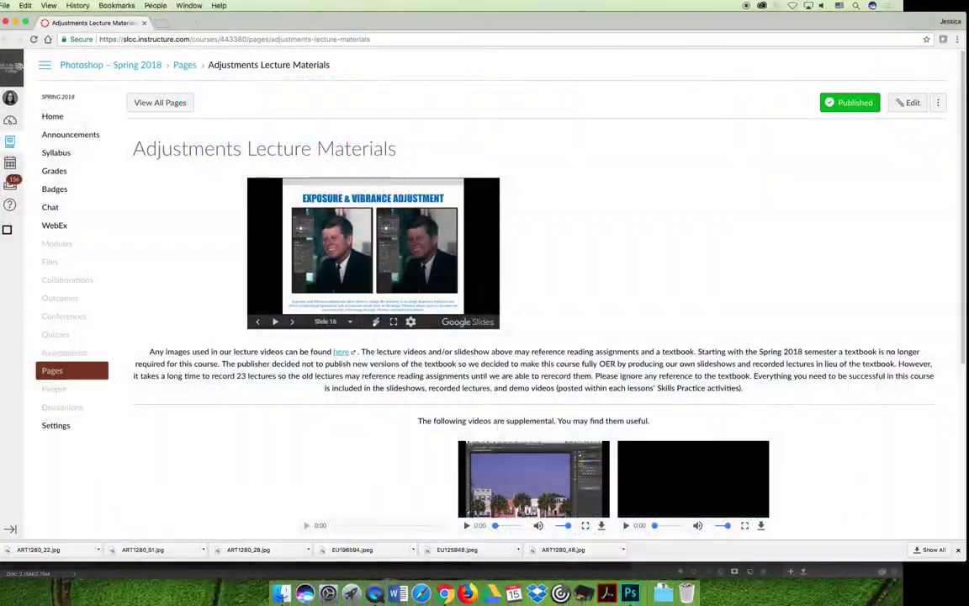
# Bring Photoshop forward with the urn photo EU125948 active and the Layers panel moved closer
pyautogui.click(630, 591)
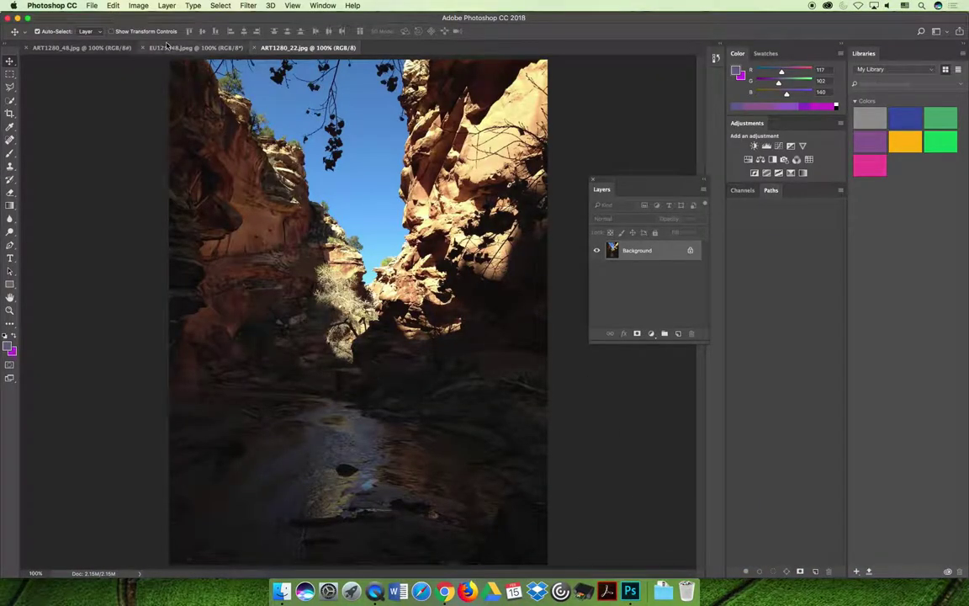
pyautogui.click(195, 47)
pyautogui.click(101, 48)
pyautogui.click(196, 48)
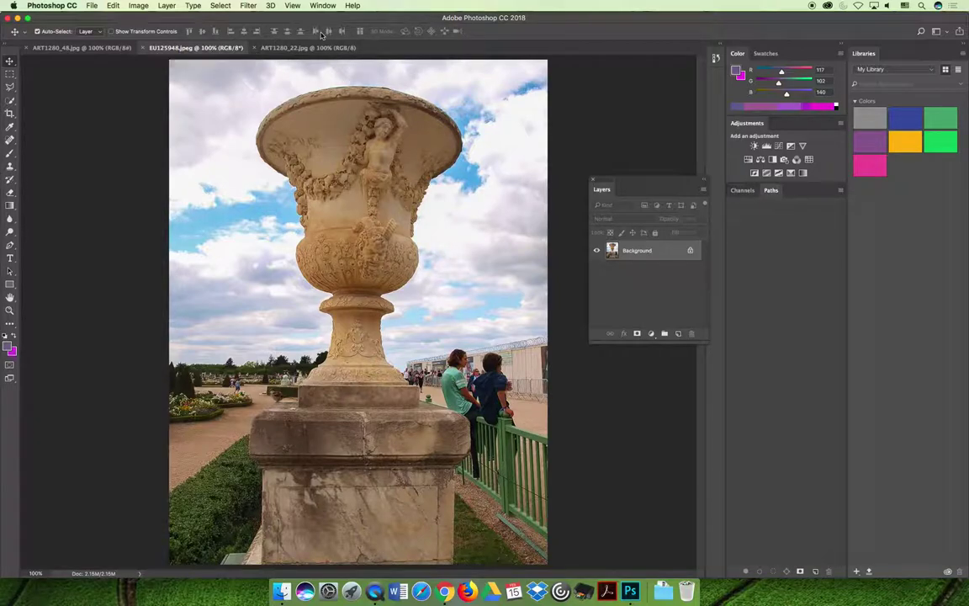
pyautogui.moveTo(625, 182); pyautogui.dragTo(549, 162)
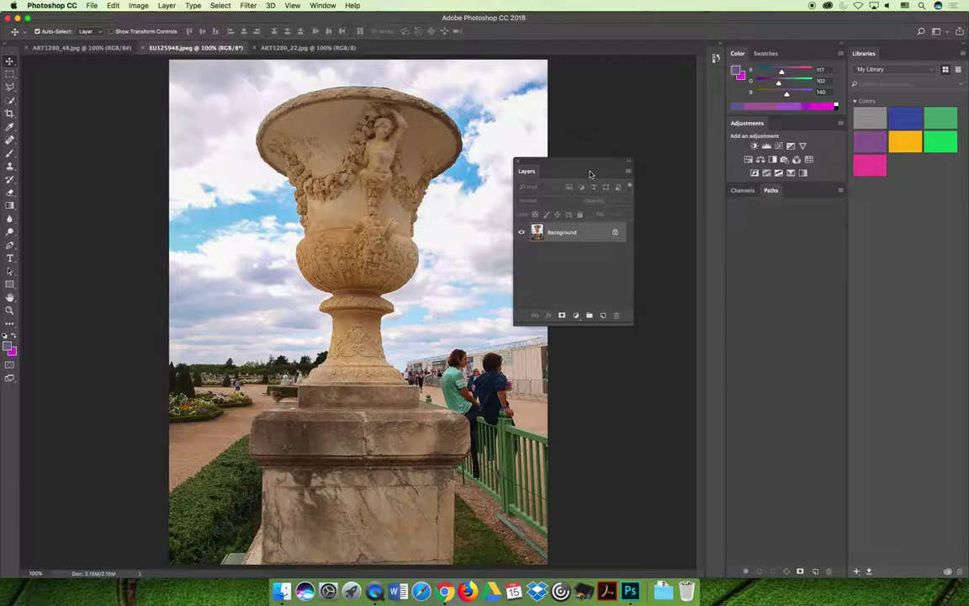
# Unlock the urn photo's Background as Layer 0 and bring up the adjustment layer types
pyautogui.doubleClick(552, 234)
pyautogui.click(572, 261)
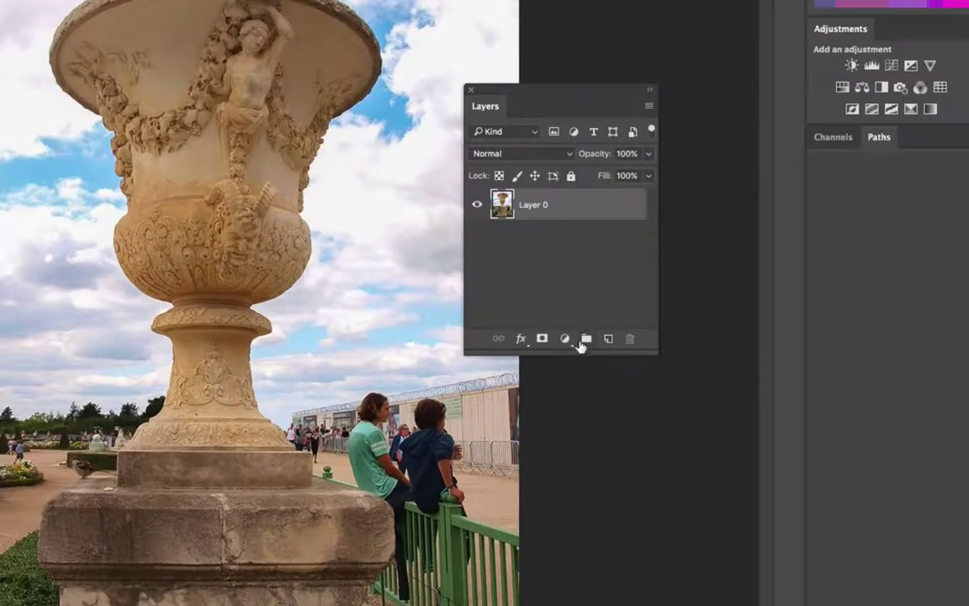
pyautogui.click(565, 339)
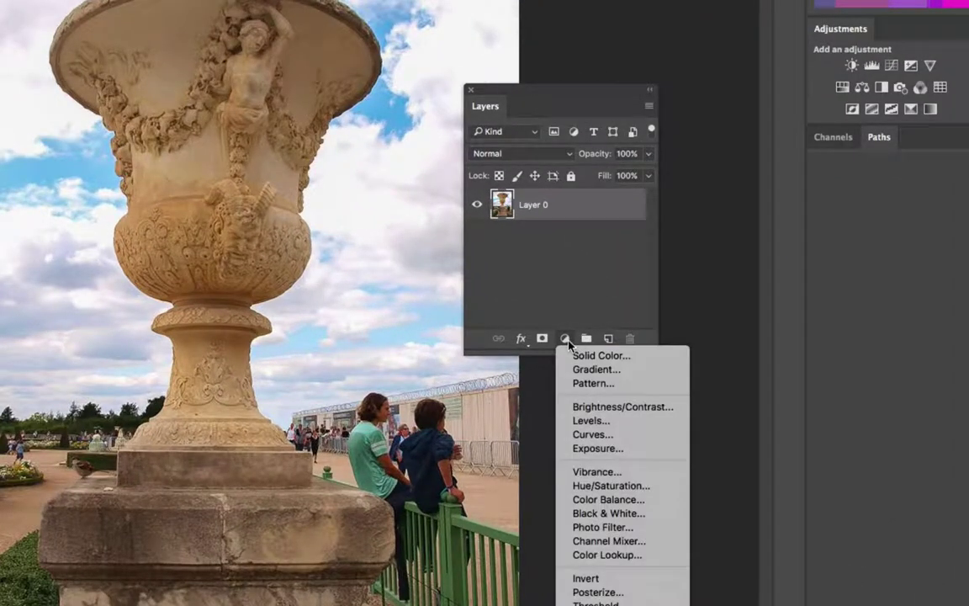
# Choose Exposure from the adjustment list, creating Exposure 1 at default 0.00 above Layer 0
pyautogui.click(610, 449)
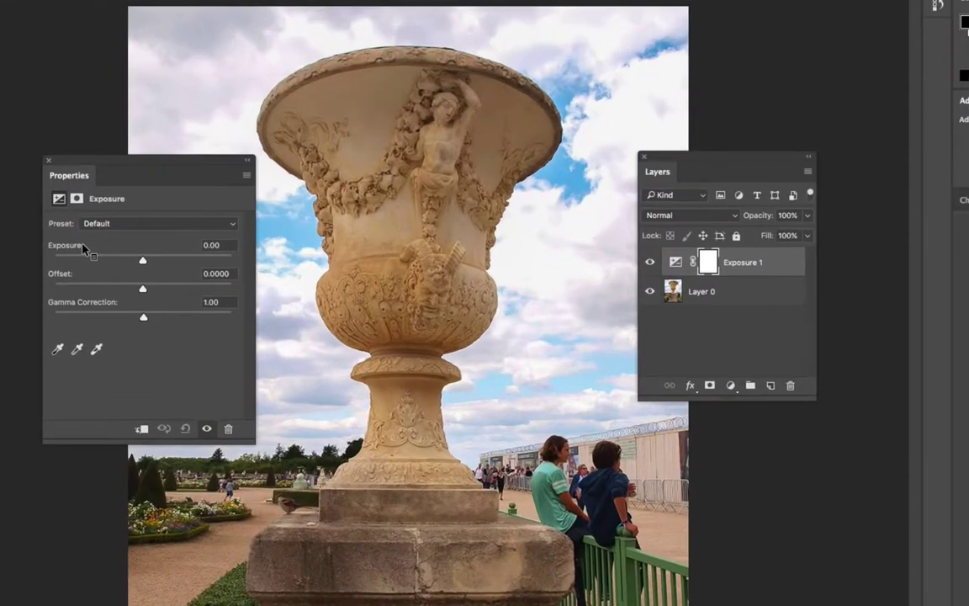
pyautogui.click(119, 226)
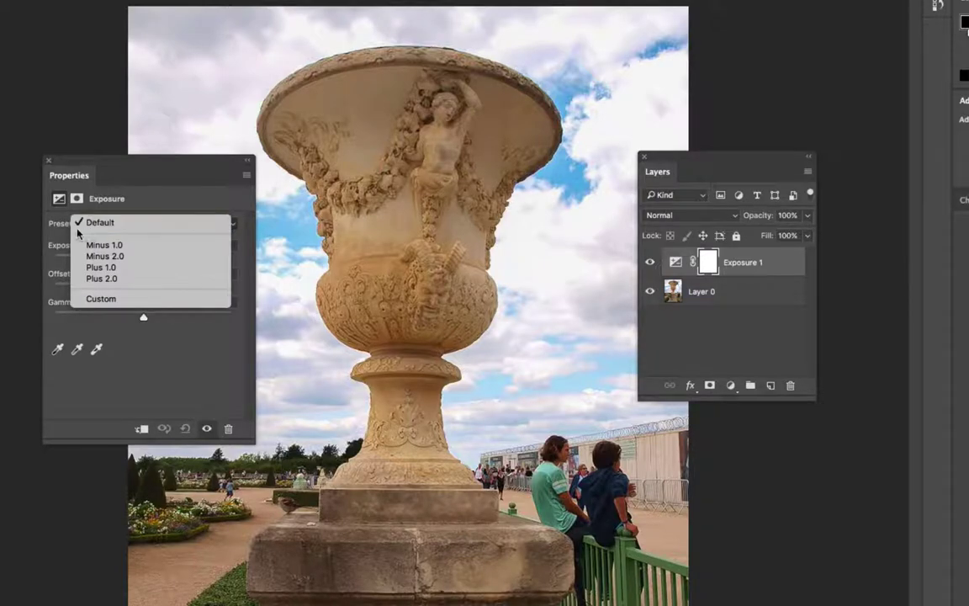
pyautogui.click(50, 238)
pyautogui.click(113, 225)
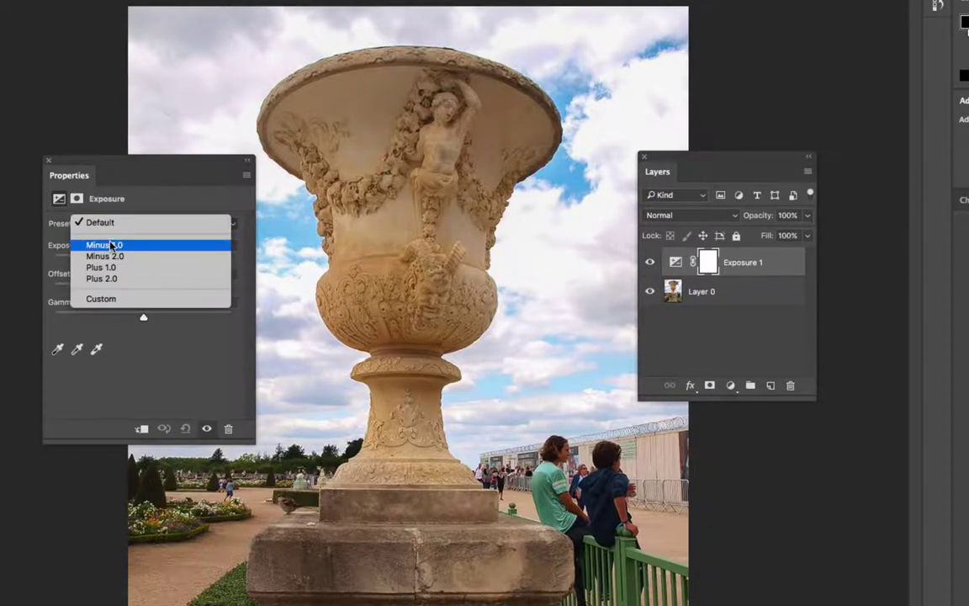
pyautogui.click(109, 243)
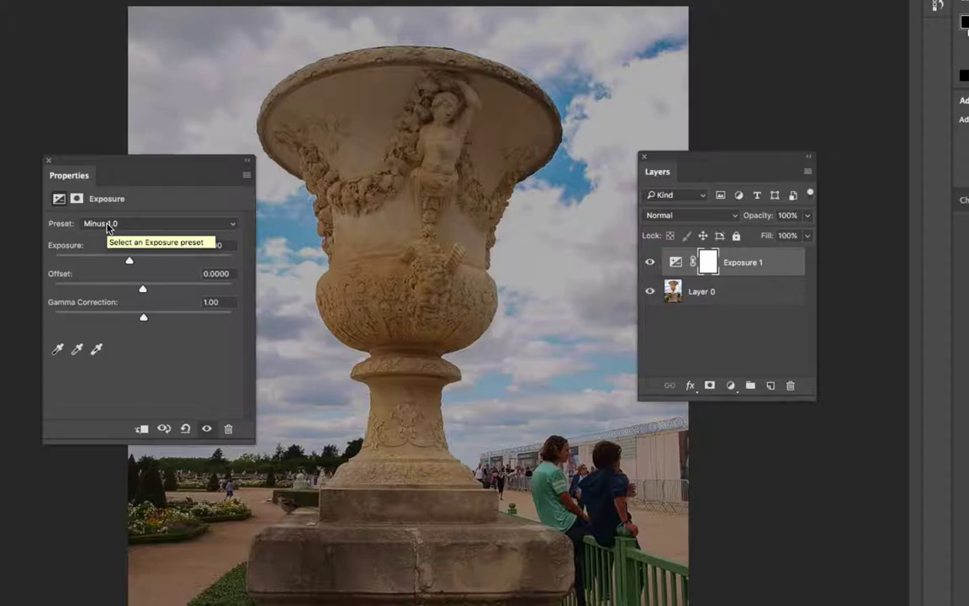
pyautogui.click(108, 225)
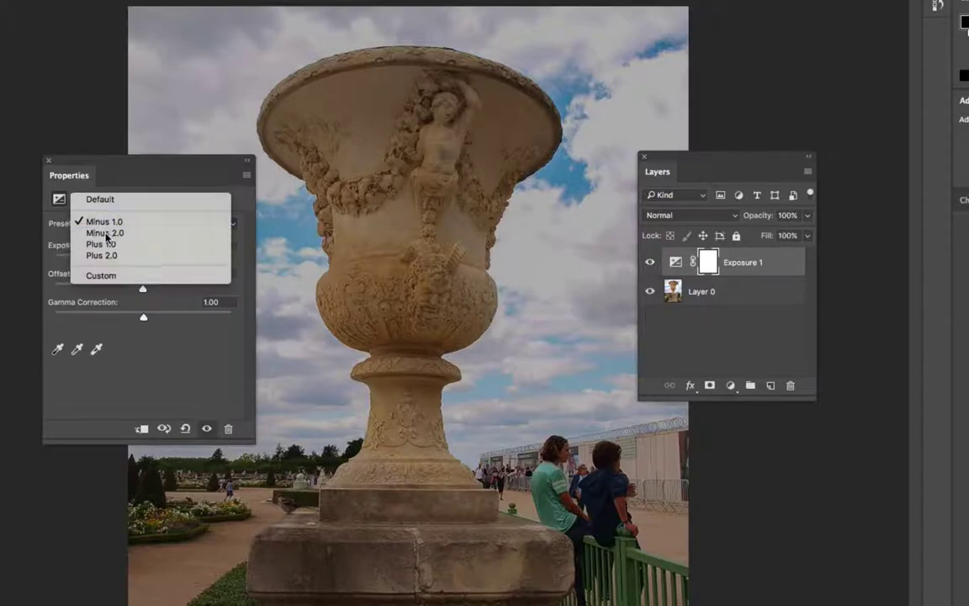
pyautogui.click(106, 234)
pyautogui.click(104, 225)
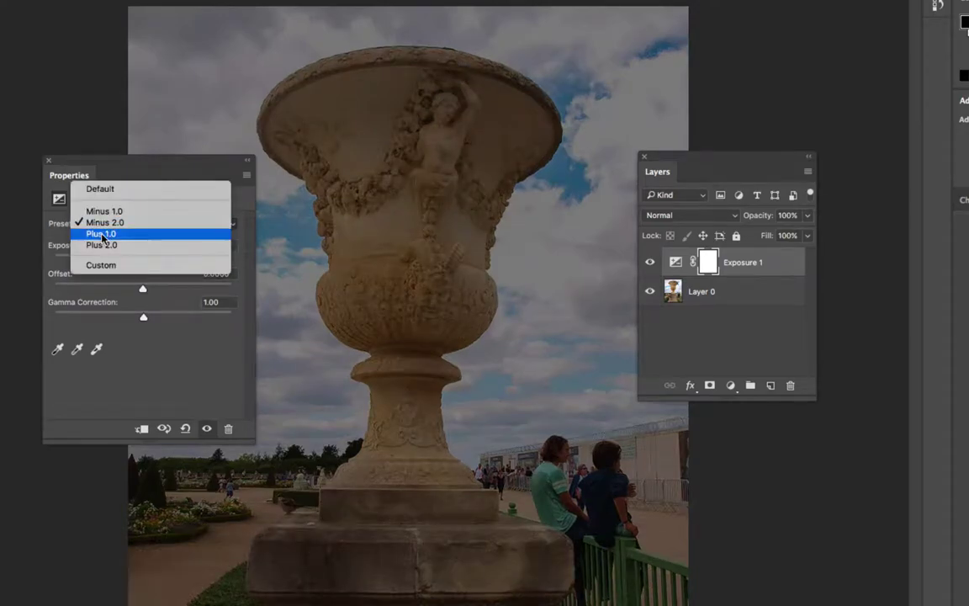
pyautogui.click(102, 234)
pyautogui.click(109, 225)
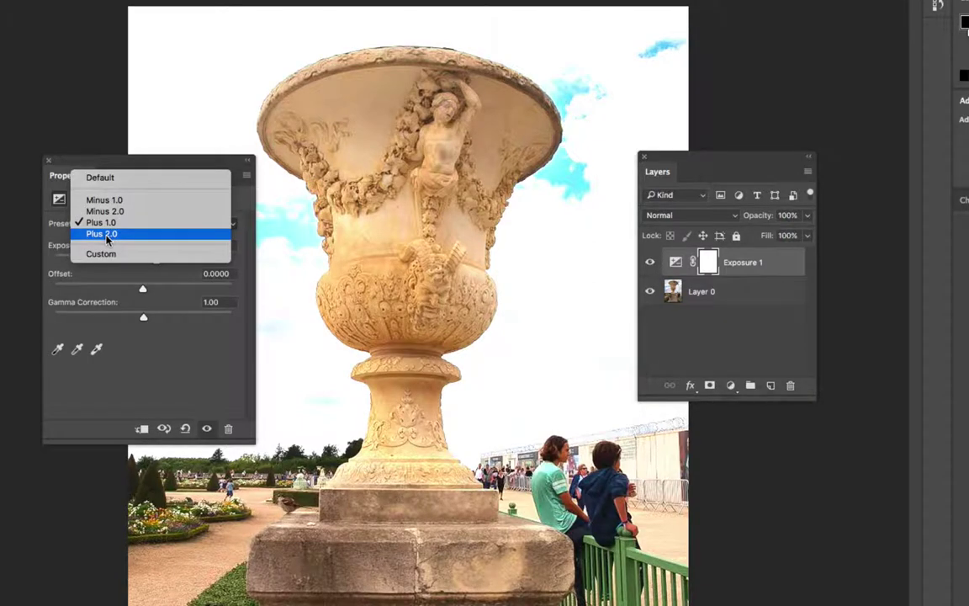
pyautogui.click(106, 236)
pyautogui.click(108, 223)
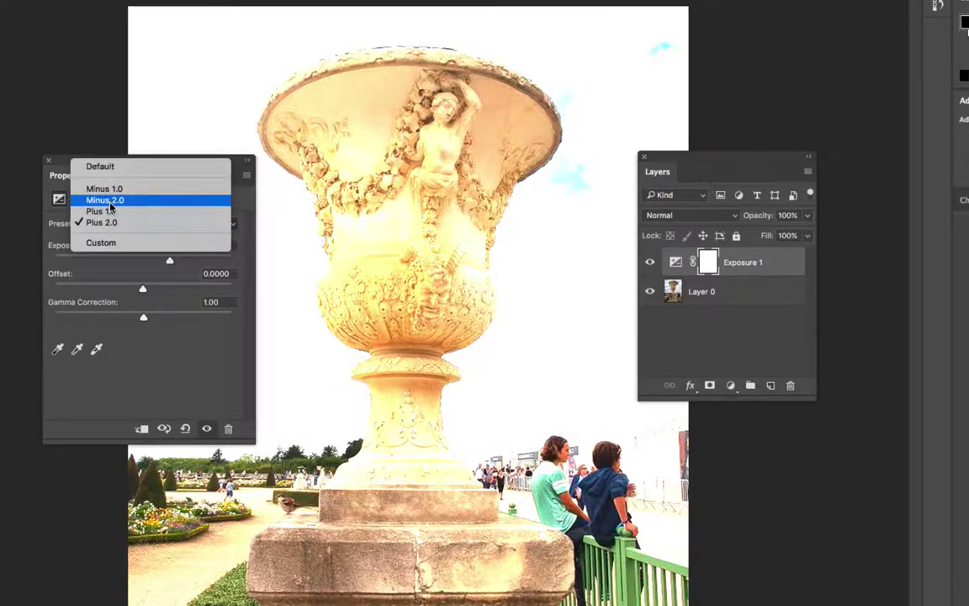
pyautogui.click(111, 166)
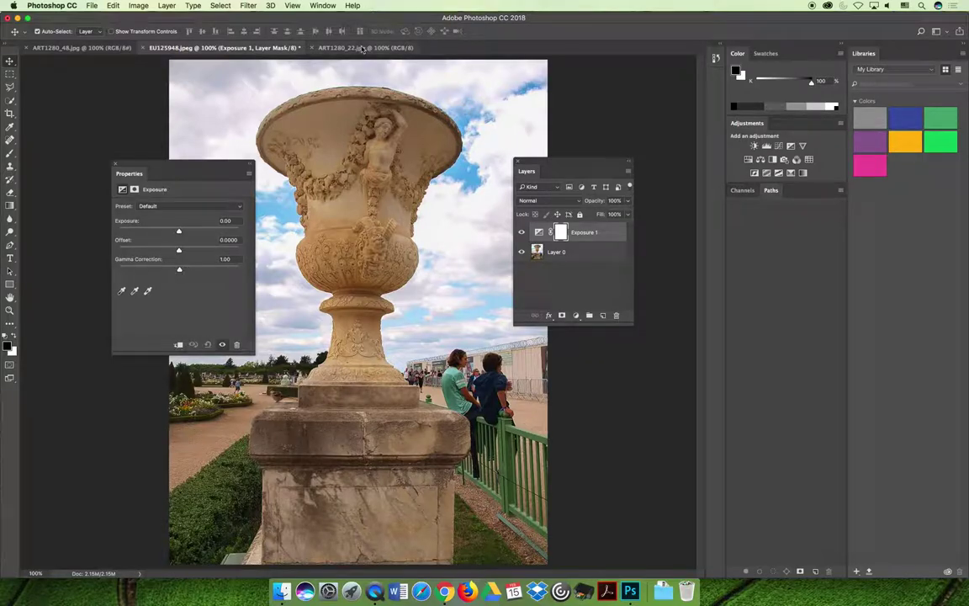
# Unlock the canyon photo ART1280_22's Background as Layer 0 and add an Exposure layer
pyautogui.click(353, 47)
pyautogui.moveTo(207, 162); pyautogui.dragTo(146, 133)
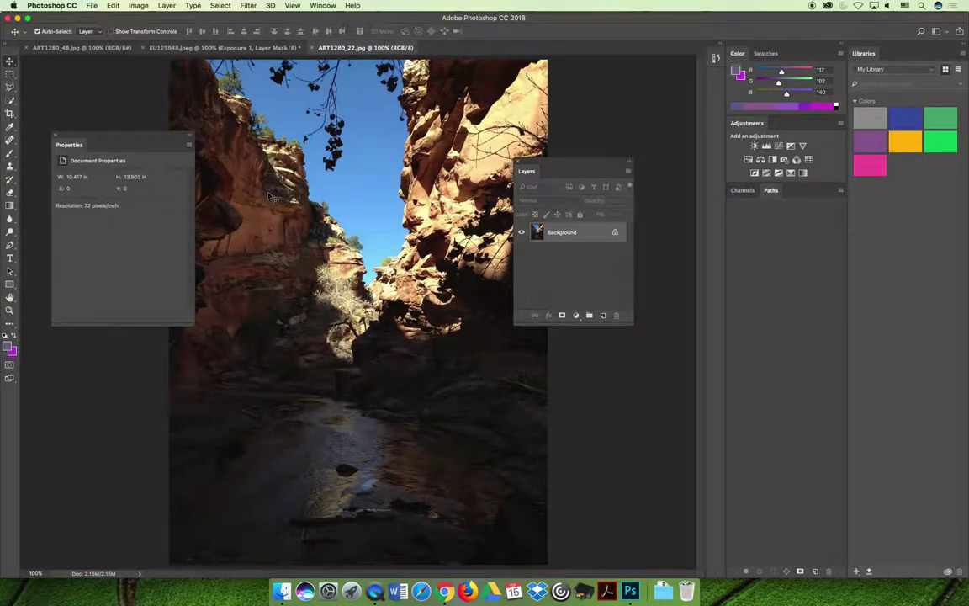
pyautogui.doubleClick(537, 229)
pyautogui.click(568, 252)
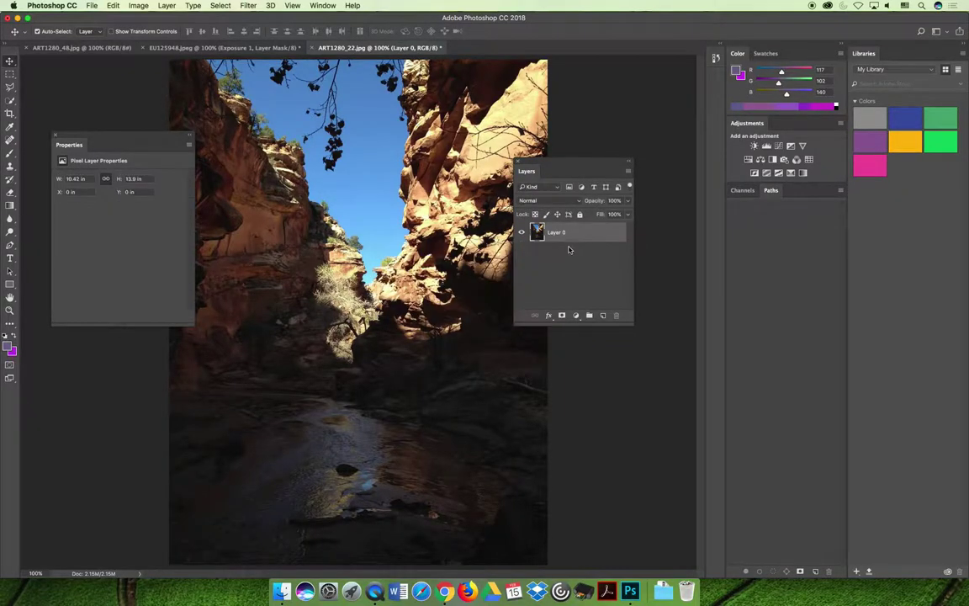
pyautogui.click(575, 315)
pyautogui.click(616, 389)
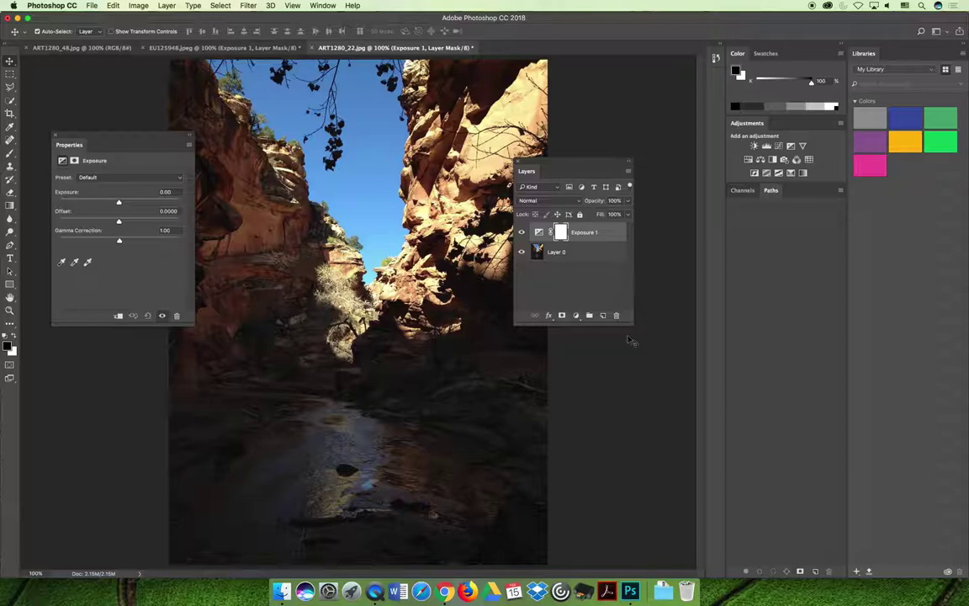
# Apply the Plus 1.0 exposure preset, then switch to Plus 2.0 for Exposure +2.00
pyautogui.click(576, 315)
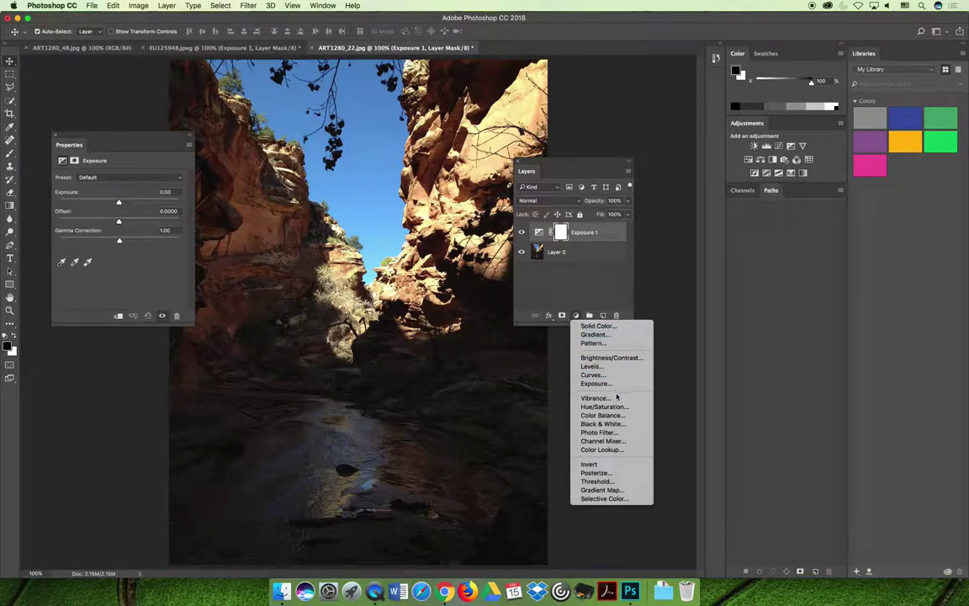
pyautogui.click(105, 181)
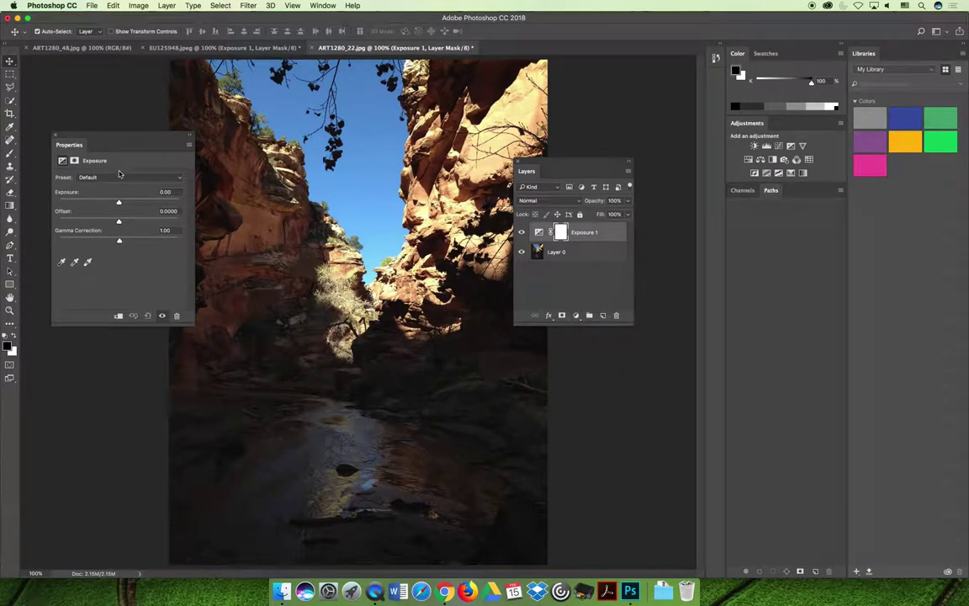
pyautogui.click(110, 176)
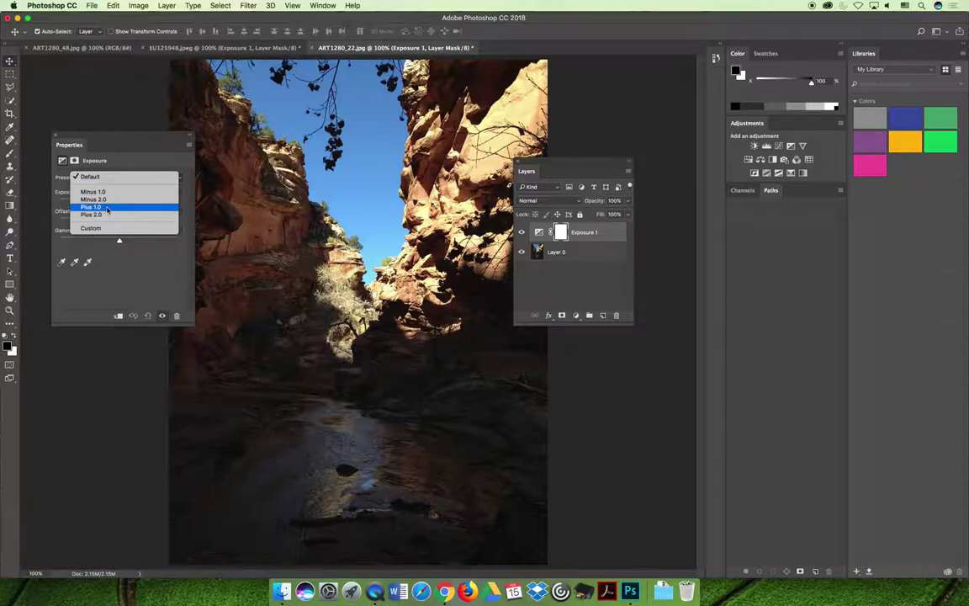
pyautogui.click(108, 206)
pyautogui.click(106, 177)
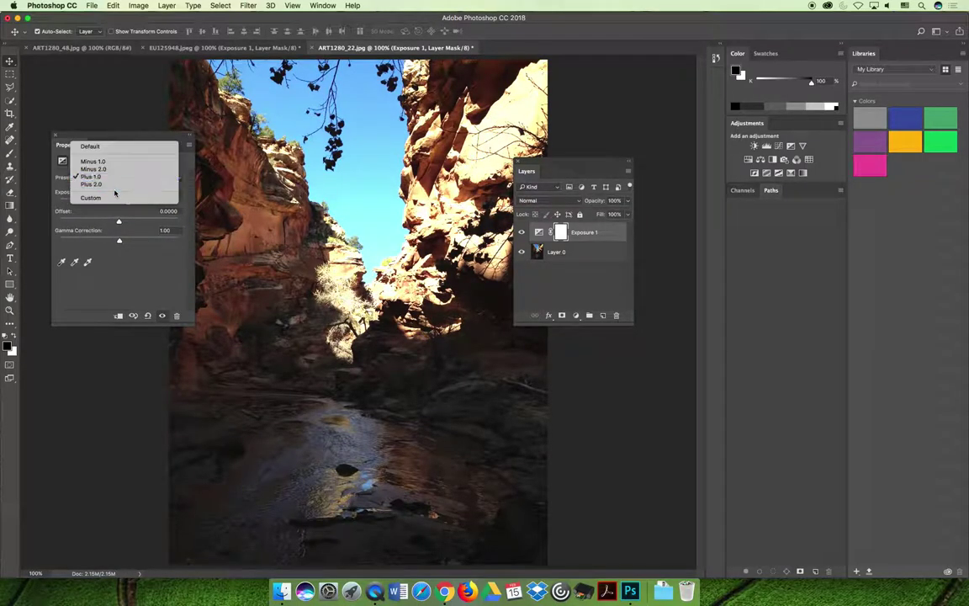
pyautogui.click(116, 187)
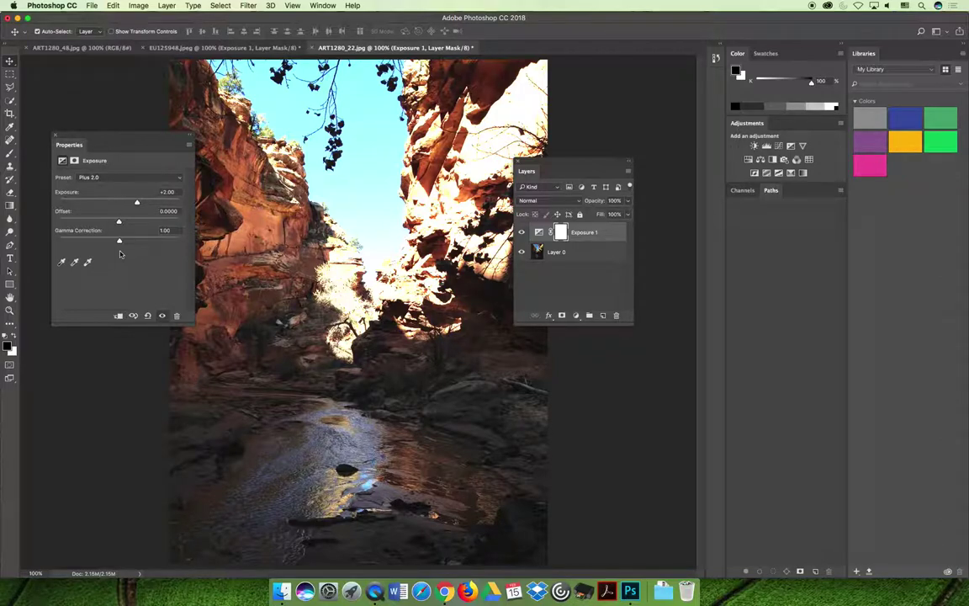
# Drag Layer 0 above Exposure 1 and add a Vibrance 1 layer at the top of the canyon stack
pyautogui.click(578, 257)
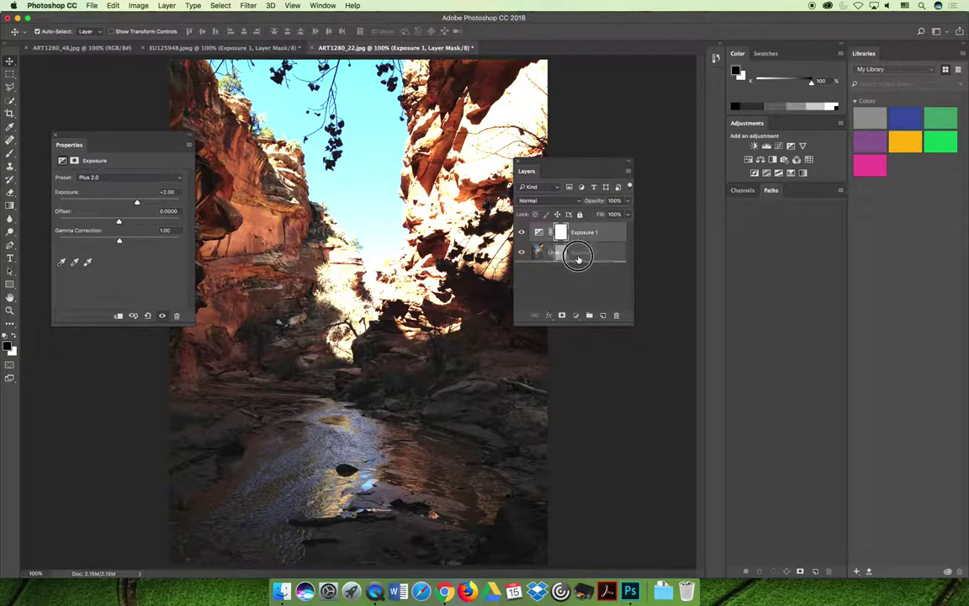
pyautogui.moveTo(578, 256); pyautogui.dragTo(579, 236)
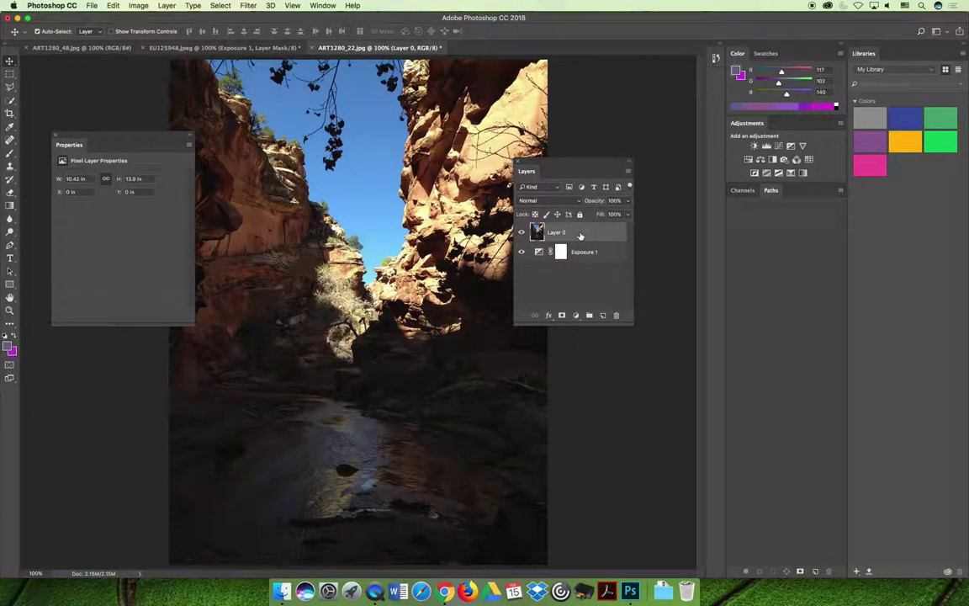
pyautogui.click(575, 315)
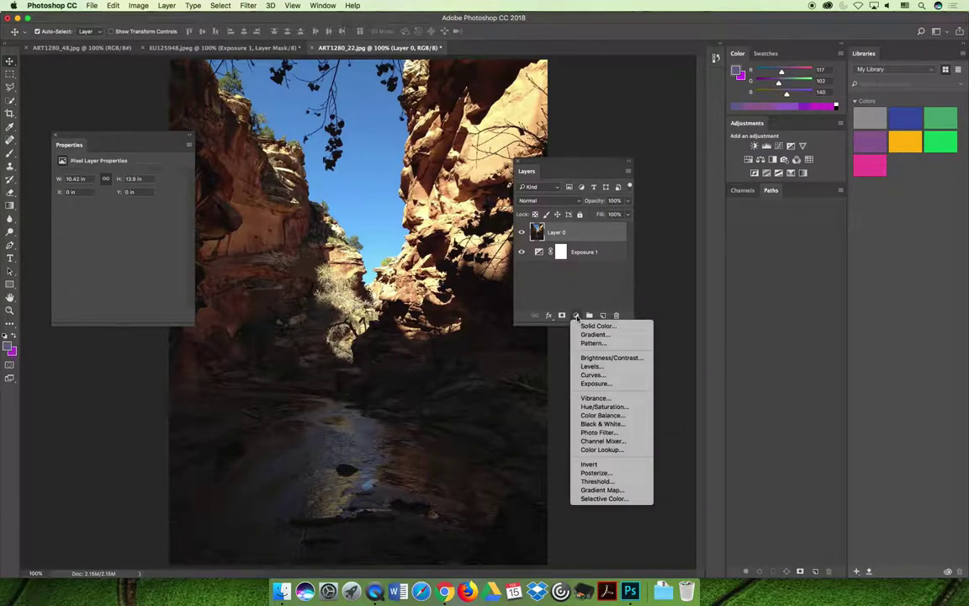
pyautogui.click(595, 398)
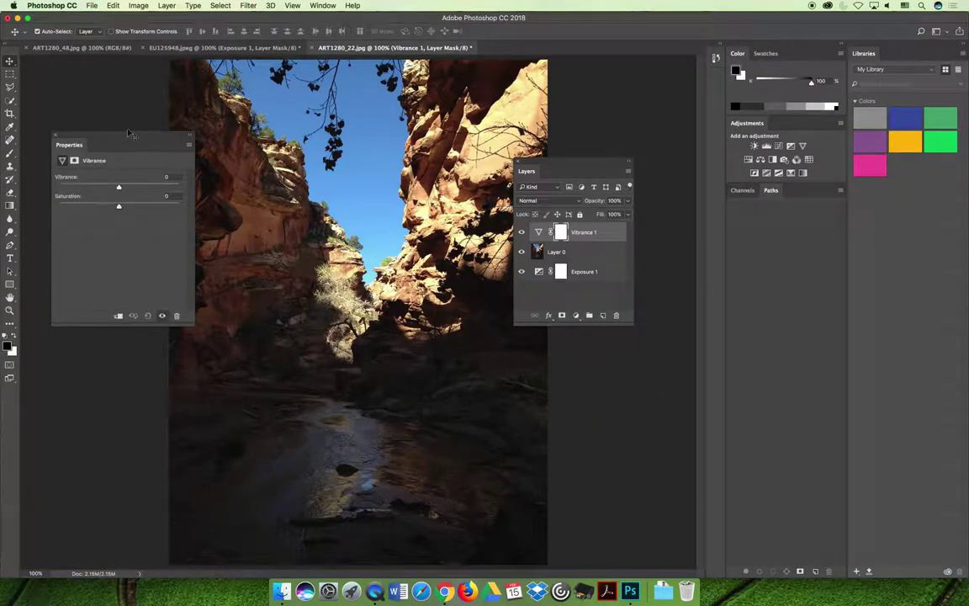
pyautogui.moveTo(119, 137); pyautogui.dragTo(175, 241)
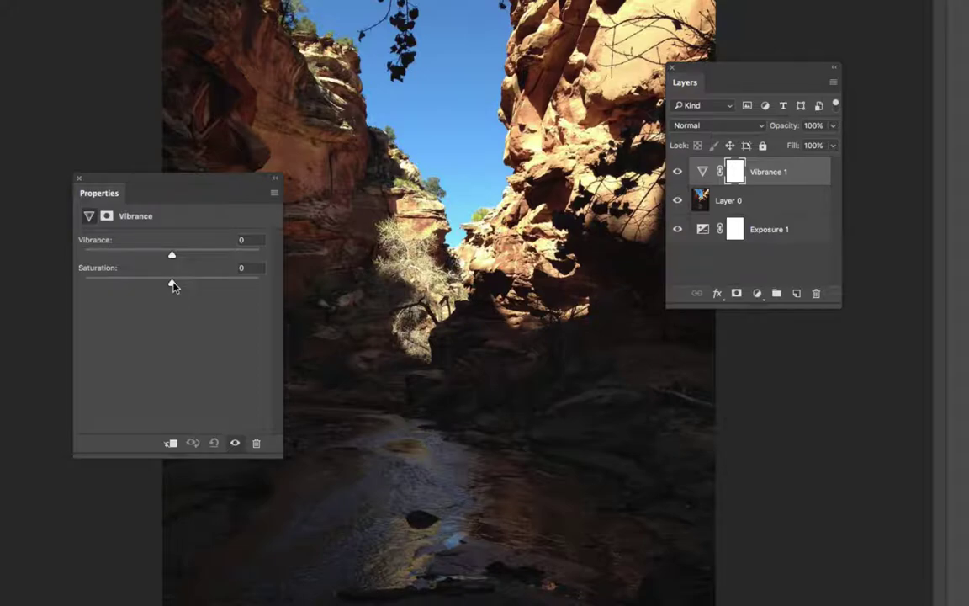
# Drag the canyon's Saturation slider through +24 and -5 before returning it near 0
pyautogui.moveTo(173, 287); pyautogui.dragTo(76, 280)
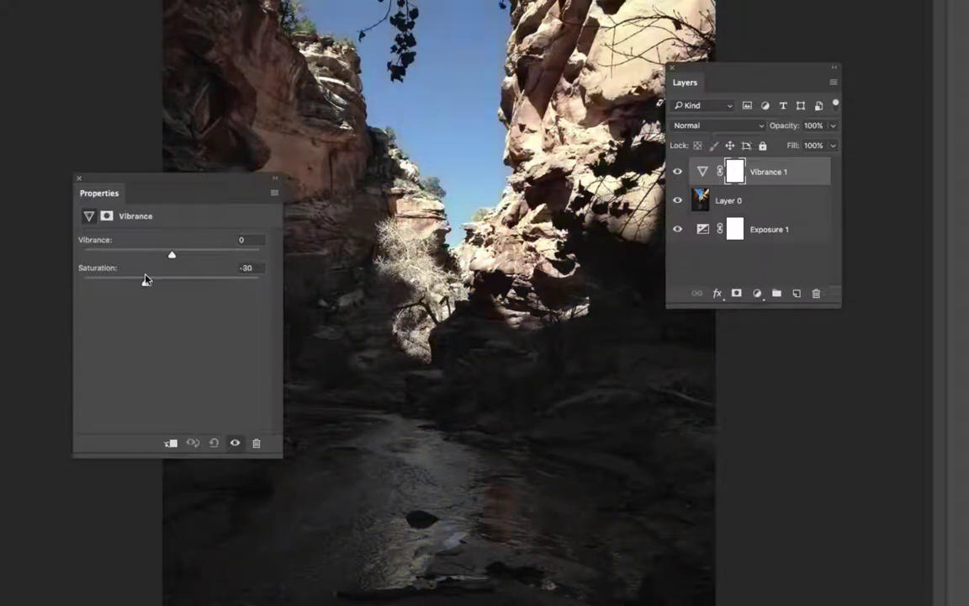
pyautogui.moveTo(146, 279); pyautogui.dragTo(167, 280)
pyautogui.moveTo(146, 279); pyautogui.dragTo(265, 260)
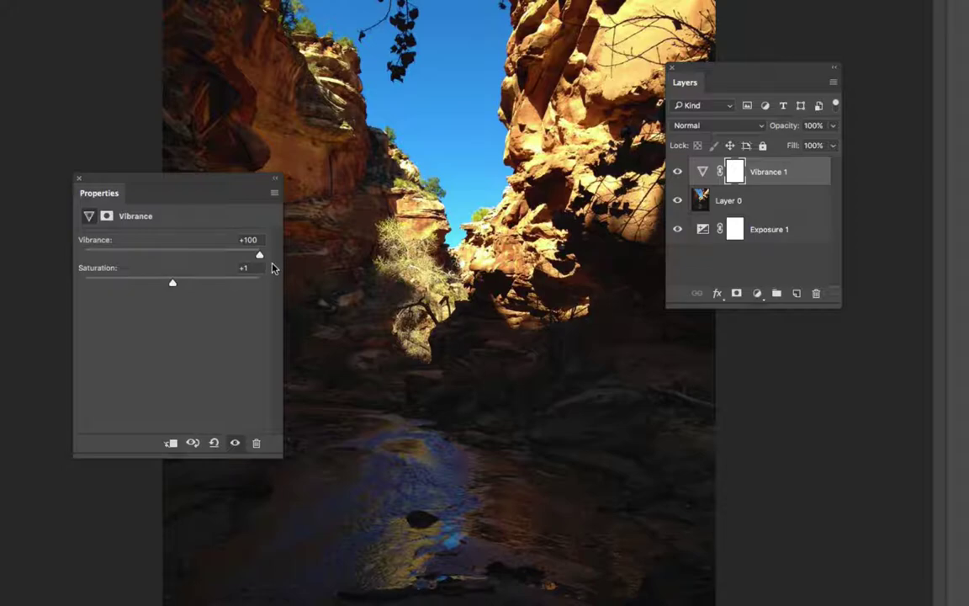
# Compare Vibrance values 100 and 0, then settle Vibrance at +56
pyautogui.click(246, 239)
pyautogui.write('0')
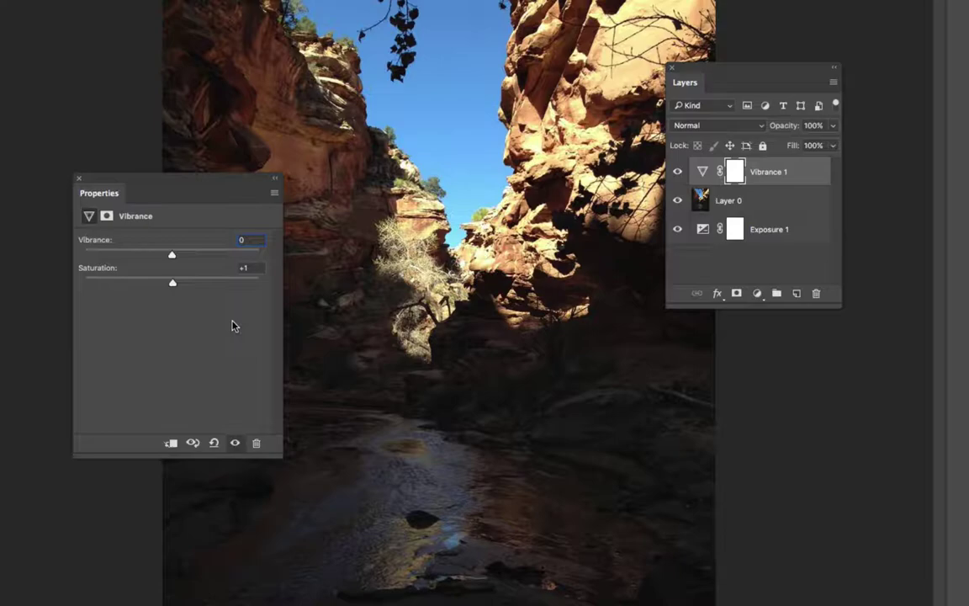
pyautogui.write('100')
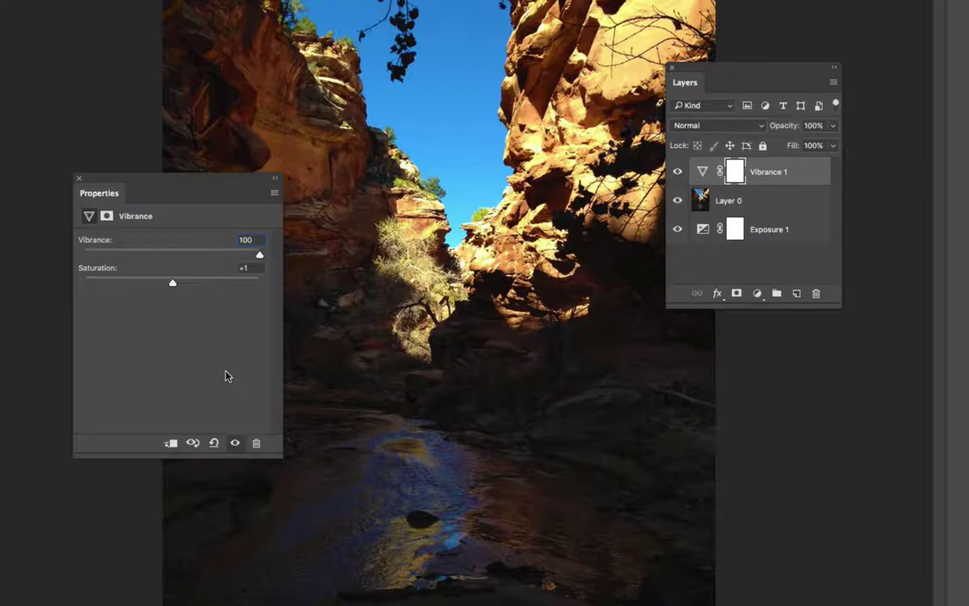
pyautogui.press('Return')
pyautogui.write('0')
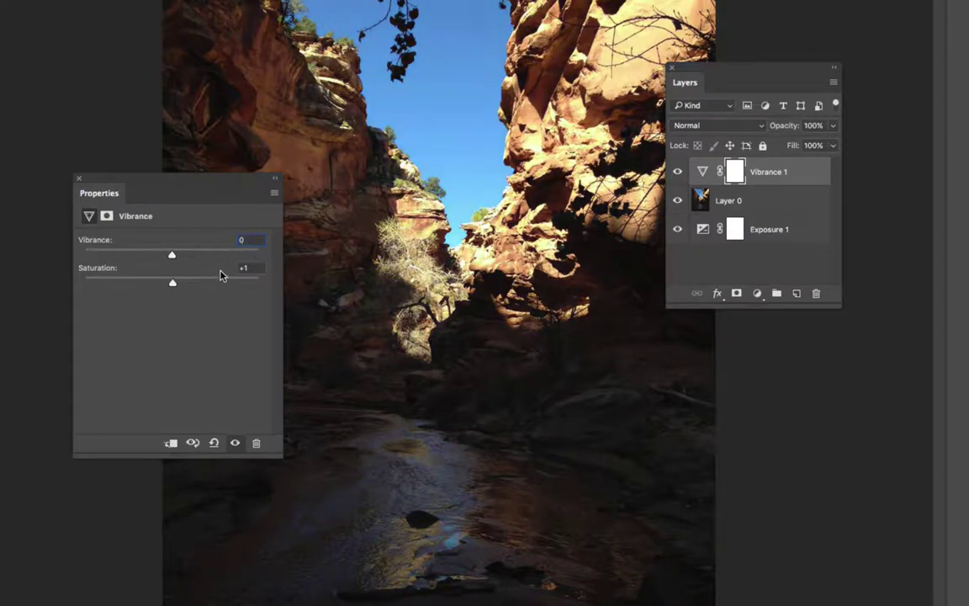
pyautogui.moveTo(172, 282); pyautogui.dragTo(220, 256)
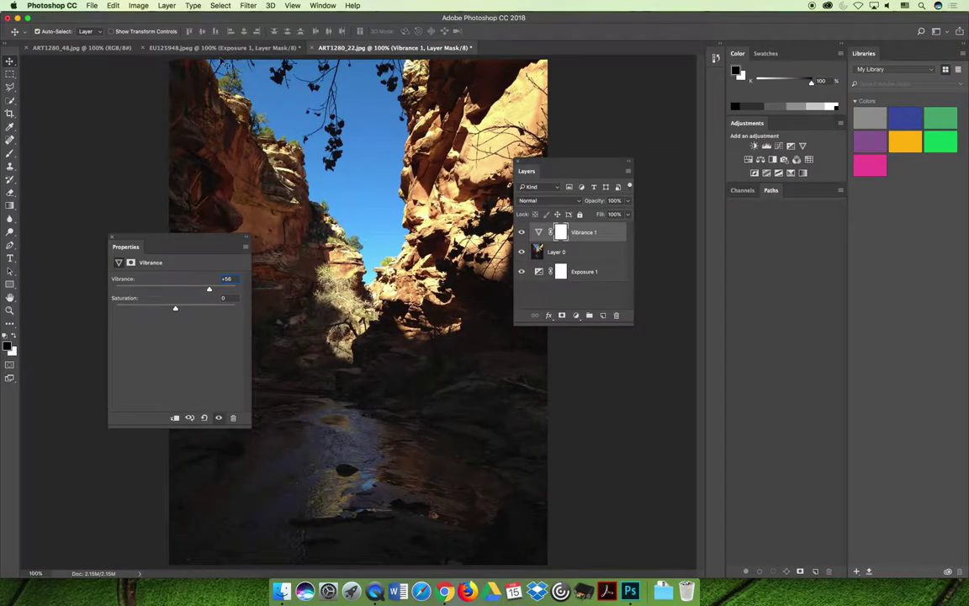
# On the lupine photo ART1280_48, unlock Background as Layer 0 and add a Vibrance layer
pyautogui.click(162, 48)
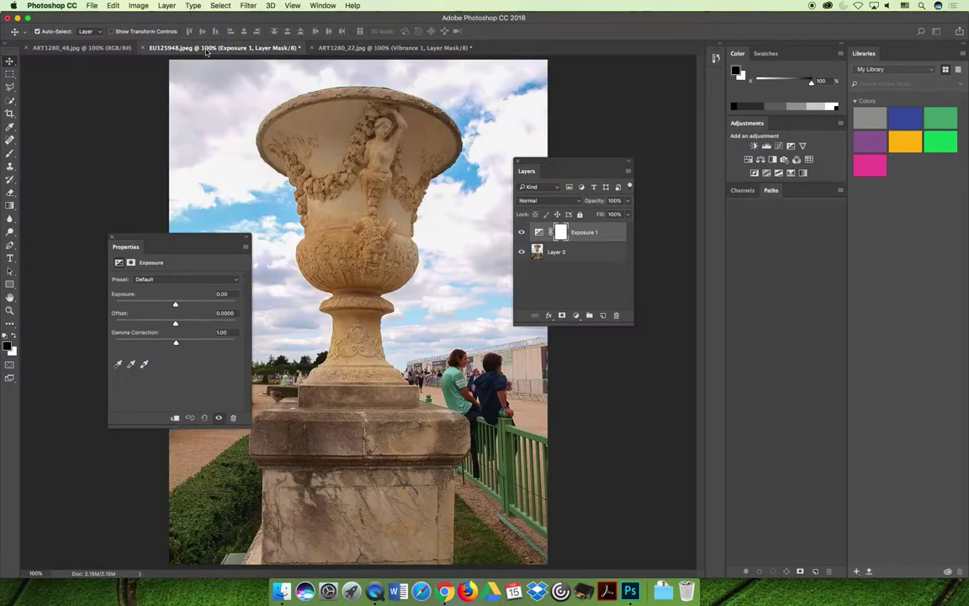
pyautogui.click(80, 48)
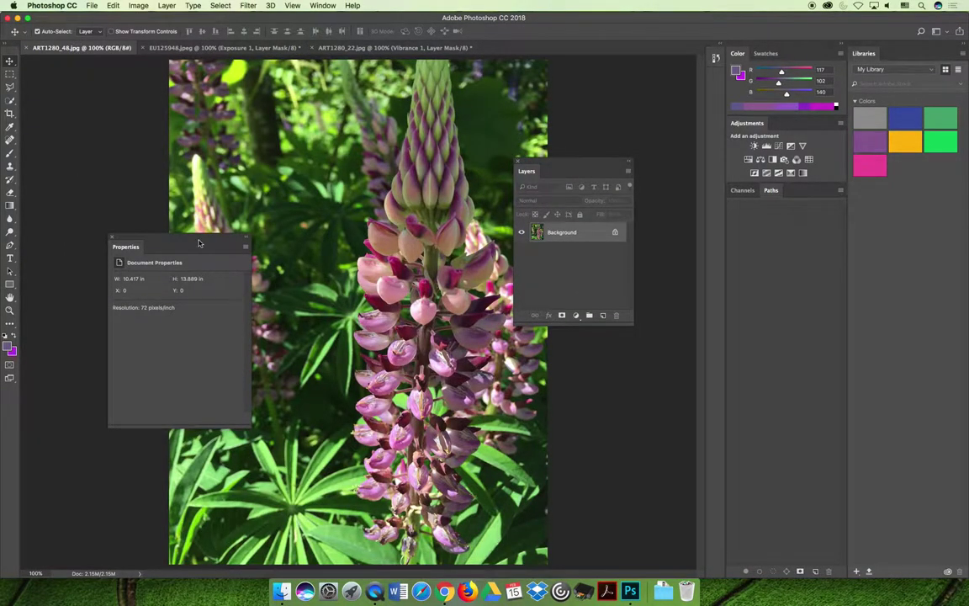
pyautogui.moveTo(198, 246); pyautogui.dragTo(156, 196)
pyautogui.moveTo(569, 161); pyautogui.dragTo(609, 138)
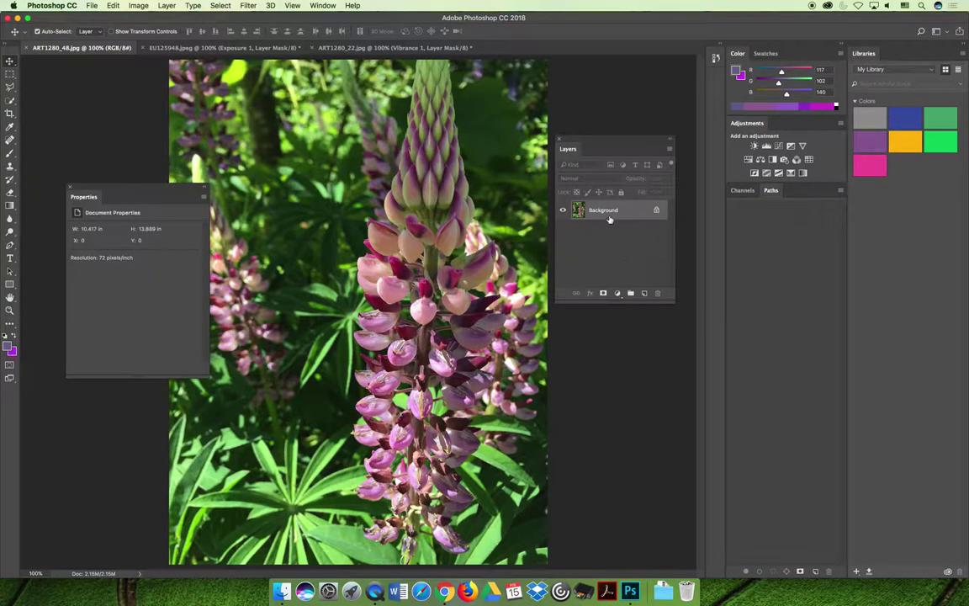
pyautogui.doubleClick(607, 211)
pyautogui.click(571, 264)
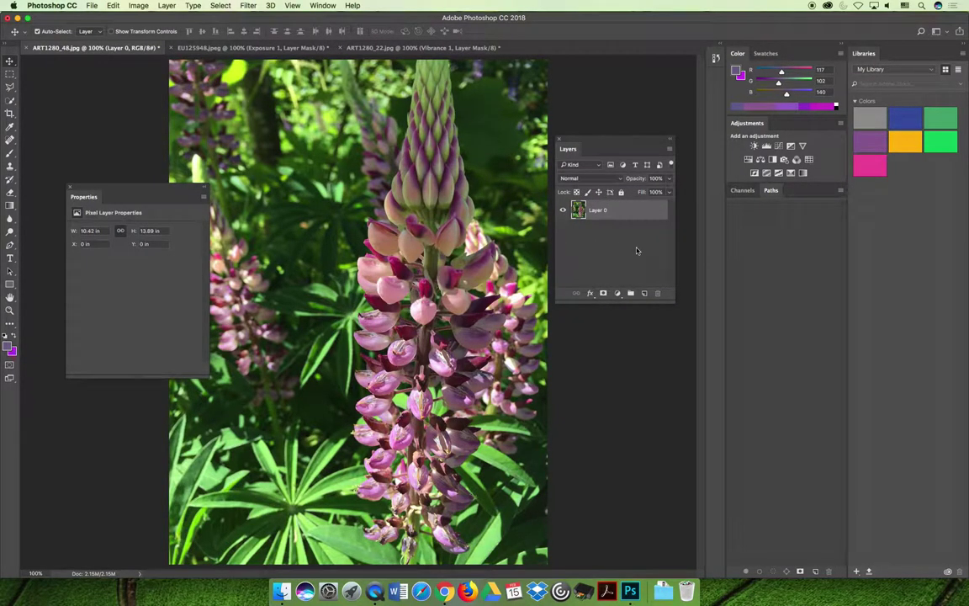
pyautogui.click(618, 292)
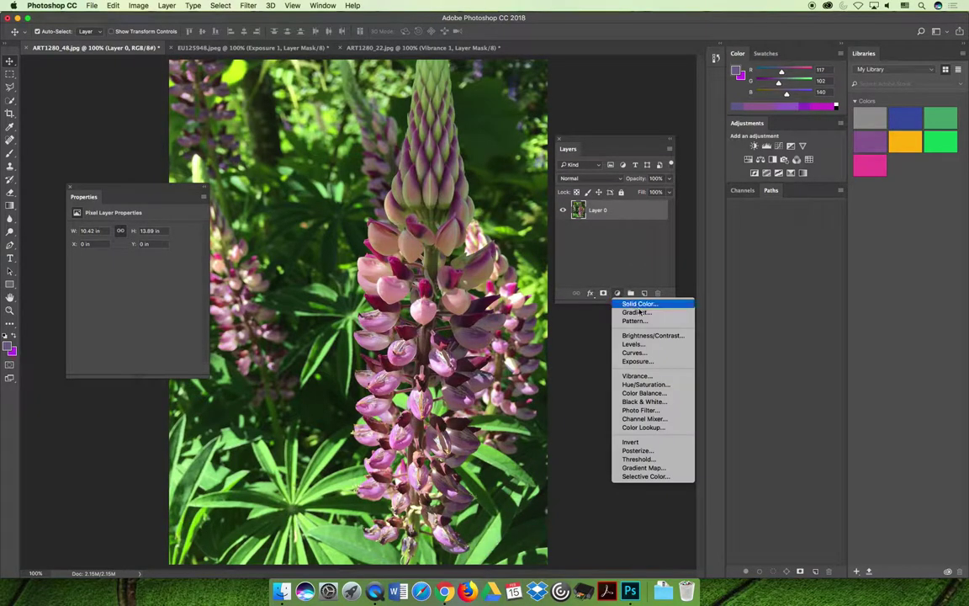
pyautogui.click(657, 376)
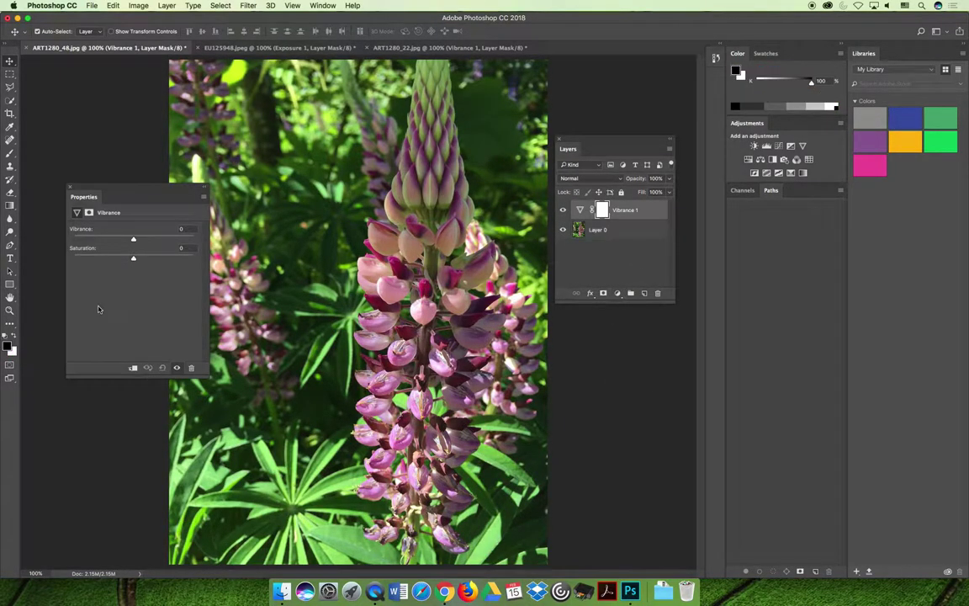
# Boost the lupine's Vibrance to +100, toggling Vibrance 1 off and on to compare
pyautogui.click(133, 259)
pyautogui.moveTo(133, 260); pyautogui.dragTo(220, 238)
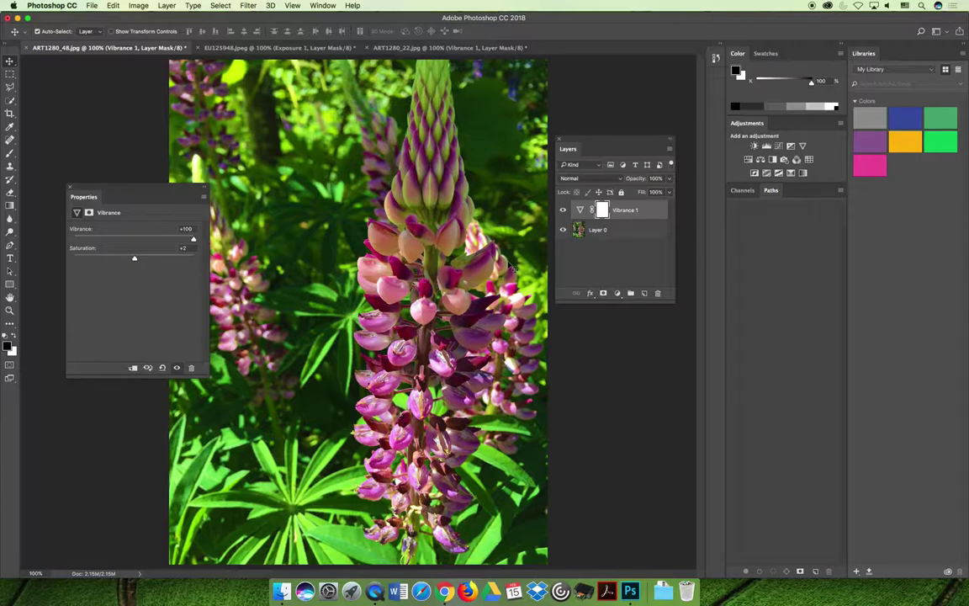
pyautogui.click(563, 211)
pyautogui.click(564, 210)
pyautogui.click(563, 210)
pyautogui.click(564, 211)
# Reset and re-drag Vibrance to +100, then set Saturation to -2
pyautogui.click(179, 229)
pyautogui.write('0')
pyautogui.moveTo(135, 257); pyautogui.dragTo(203, 244)
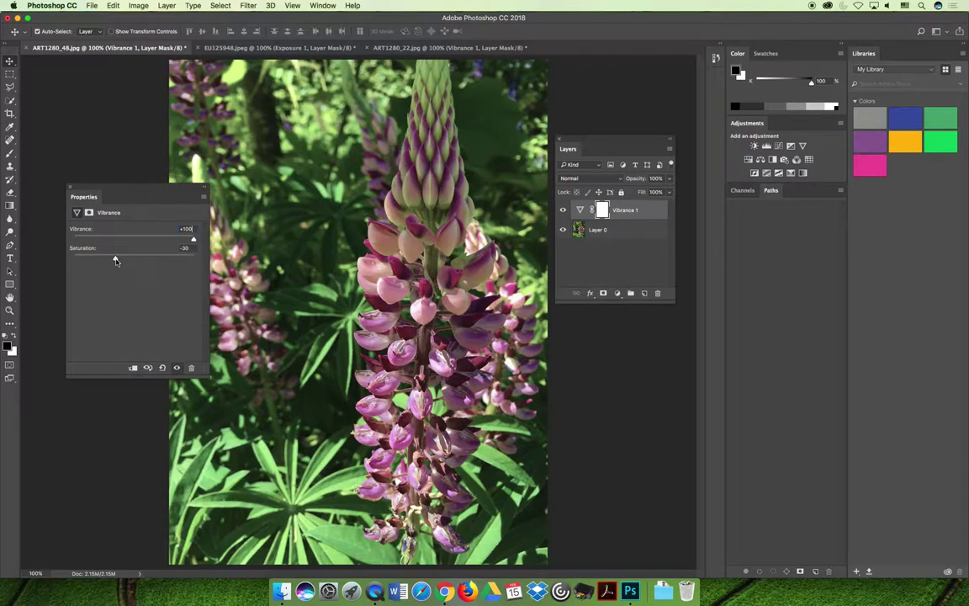
pyautogui.moveTo(115, 257); pyautogui.dragTo(132, 259)
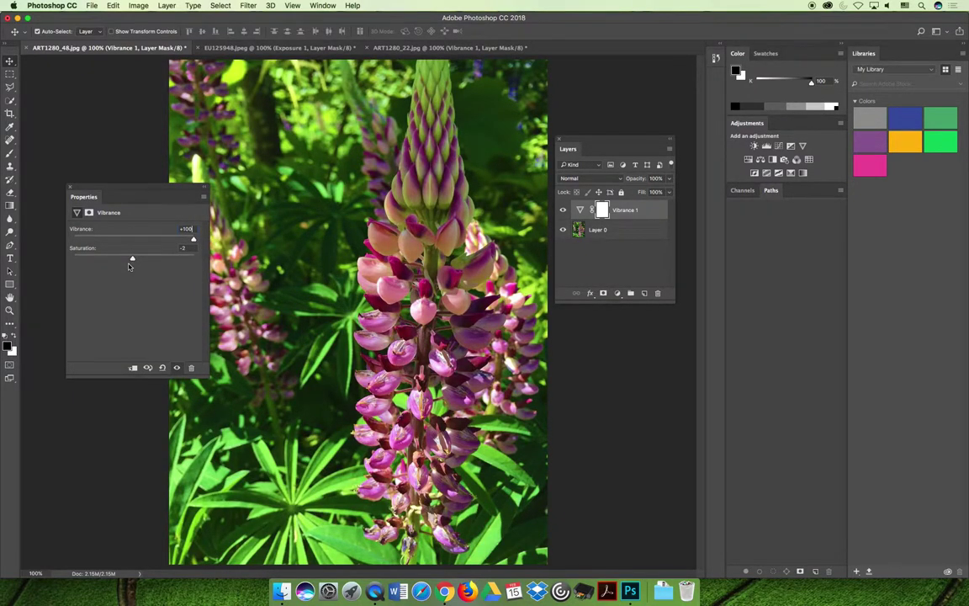